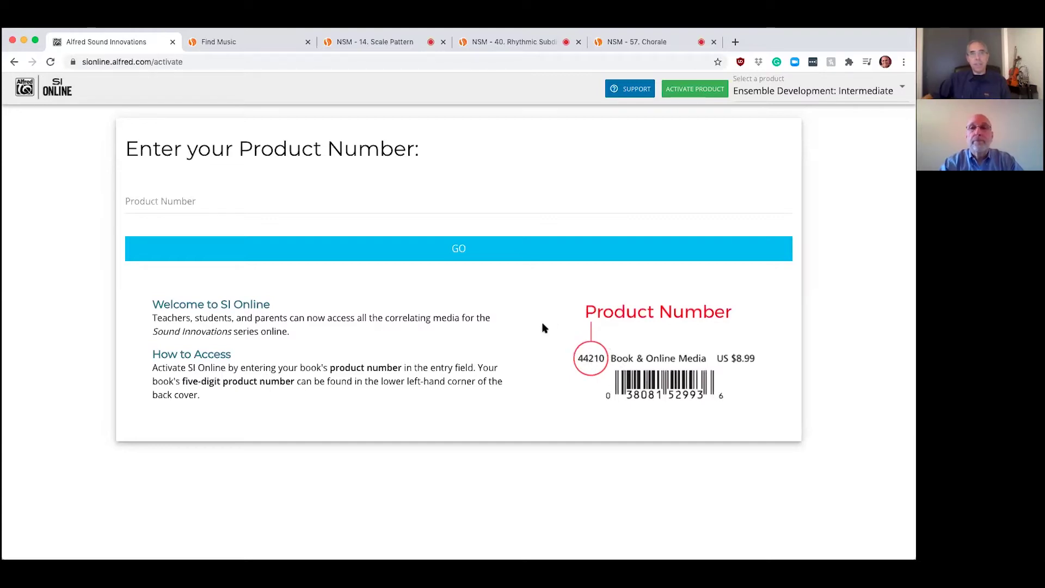
# Browse the Select a product list and pick Ensemble Development: Intermediate.
pyautogui.click(295, 197)
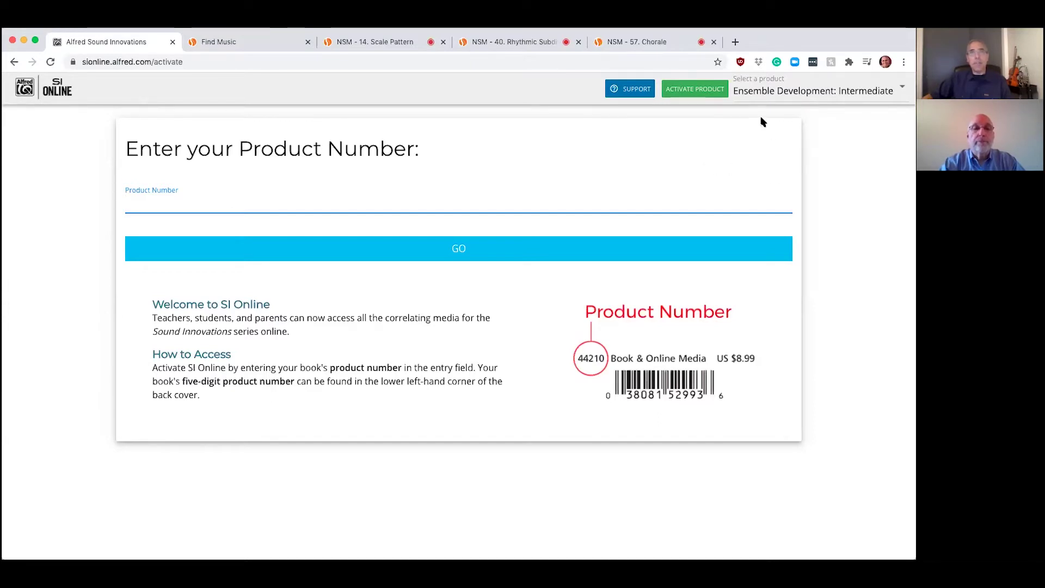
pyautogui.click(811, 97)
pyautogui.scroll(-3, 803, 230)
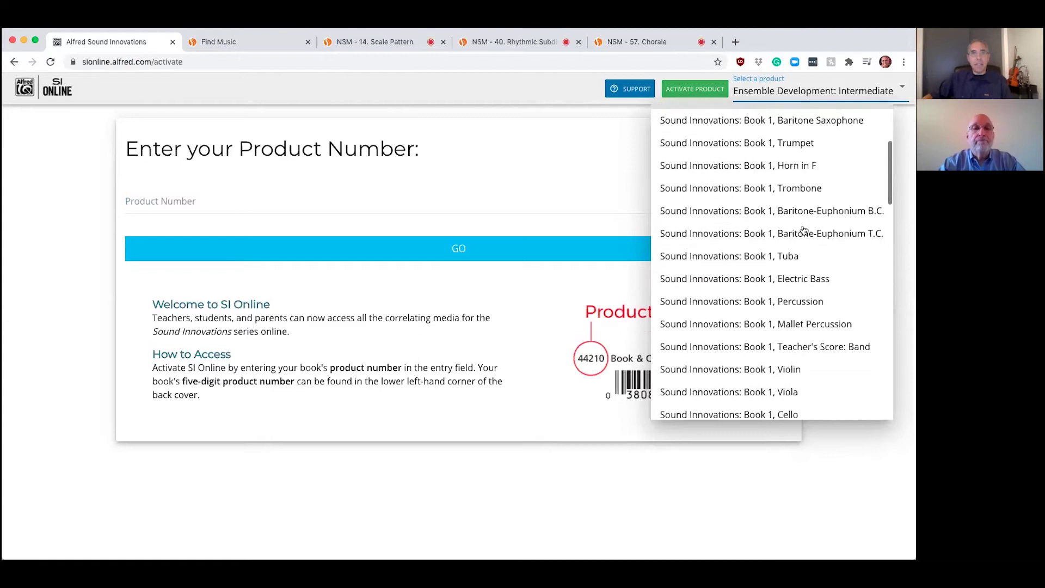
pyautogui.scroll(-10, 804, 229)
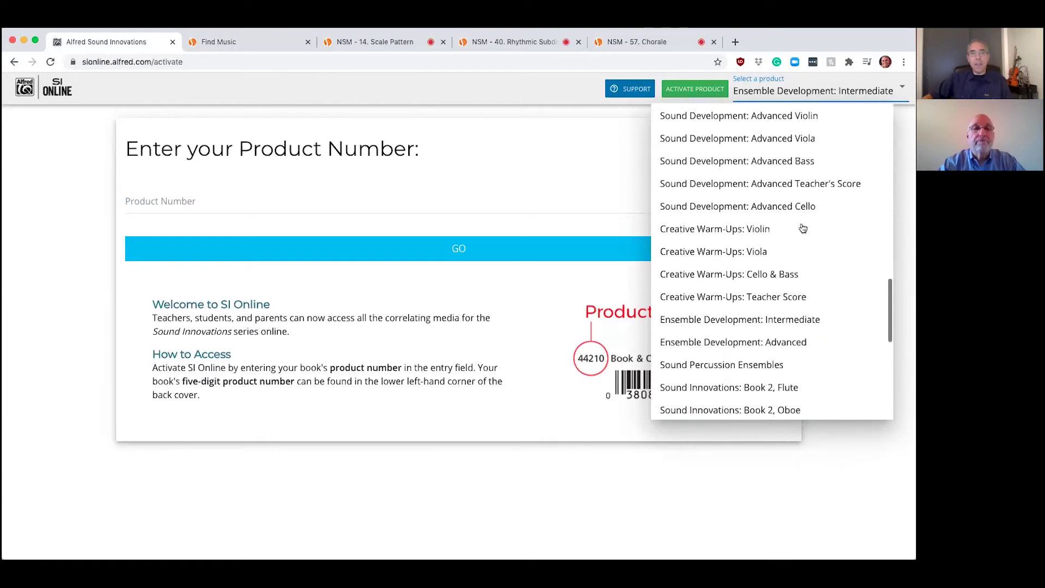
pyautogui.scroll(-2, 803, 229)
pyautogui.scroll(-12, 802, 227)
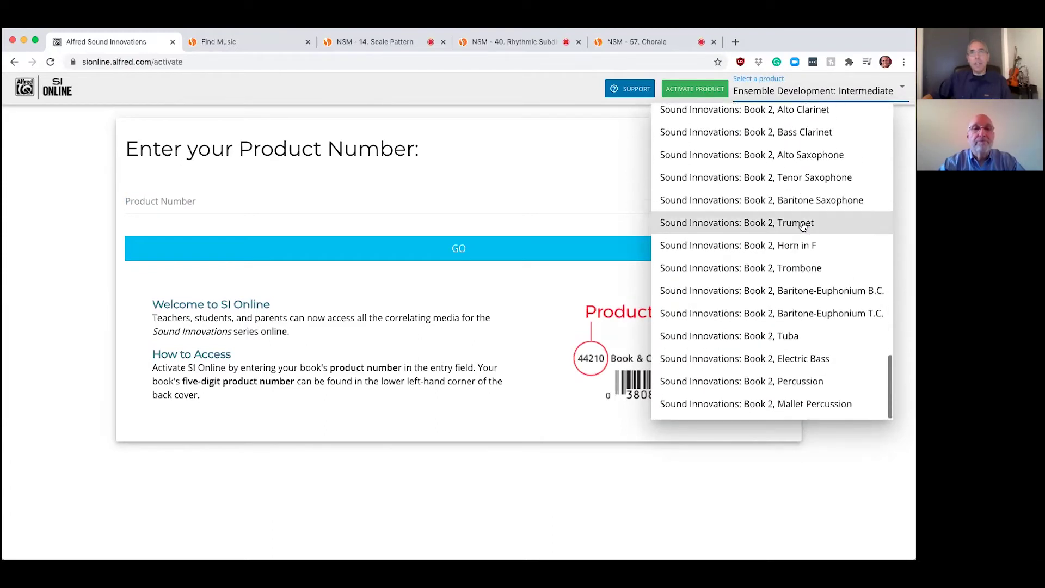
pyautogui.scroll(11, 800, 213)
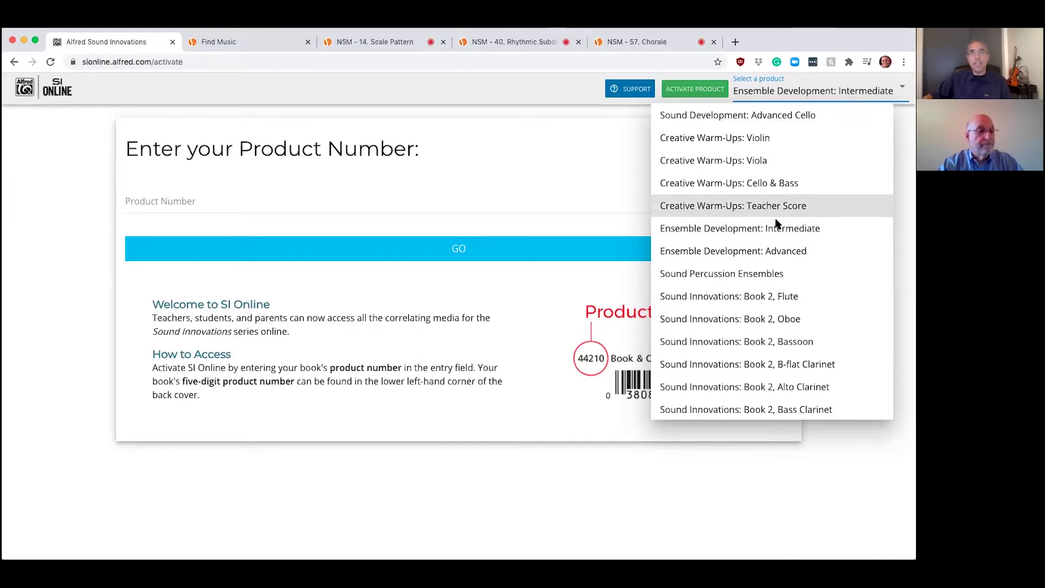
pyautogui.scroll(5, 773, 214)
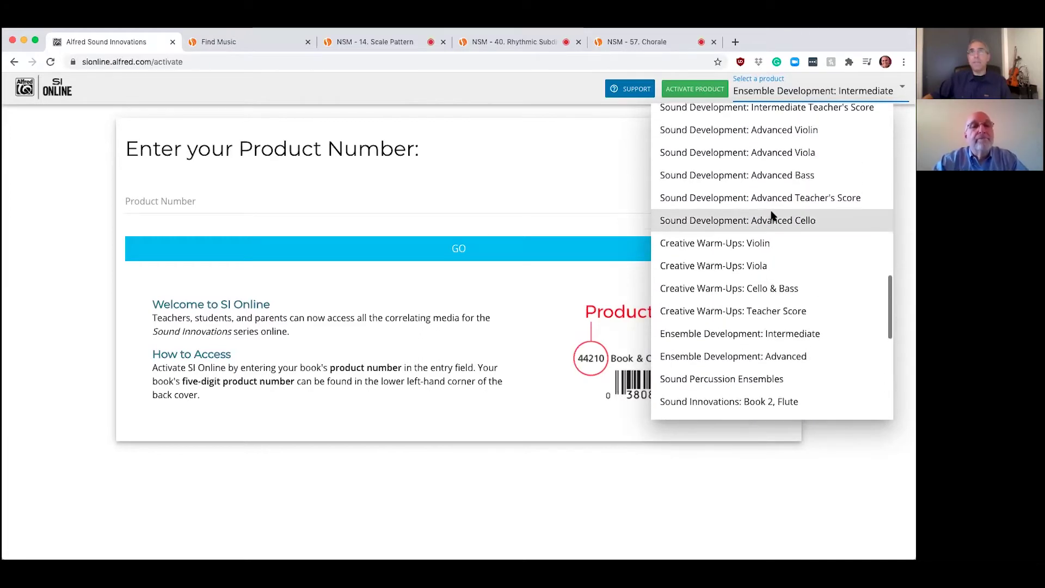
pyautogui.scroll(10, 773, 214)
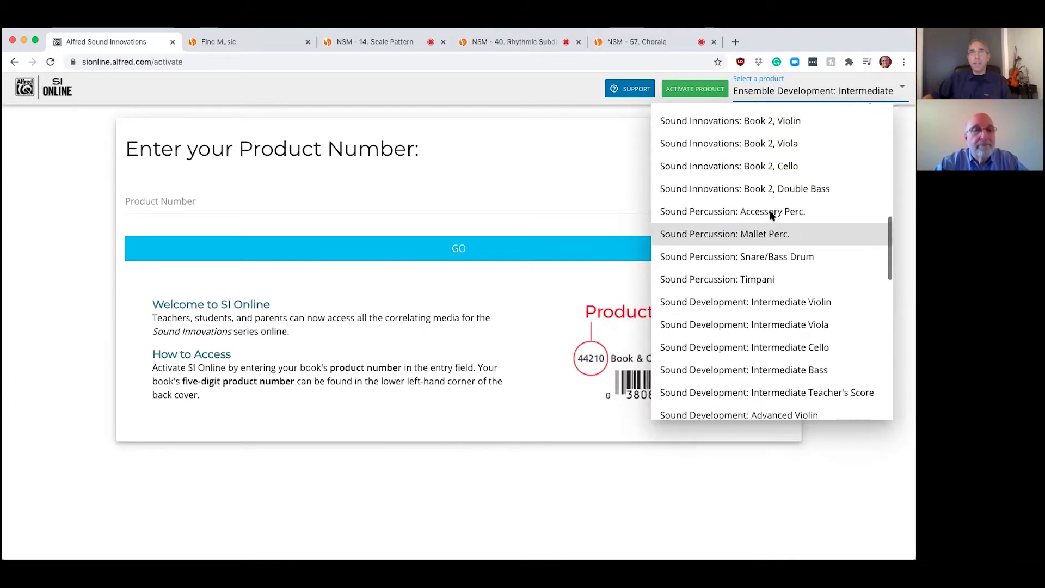
pyautogui.scroll(8, 772, 216)
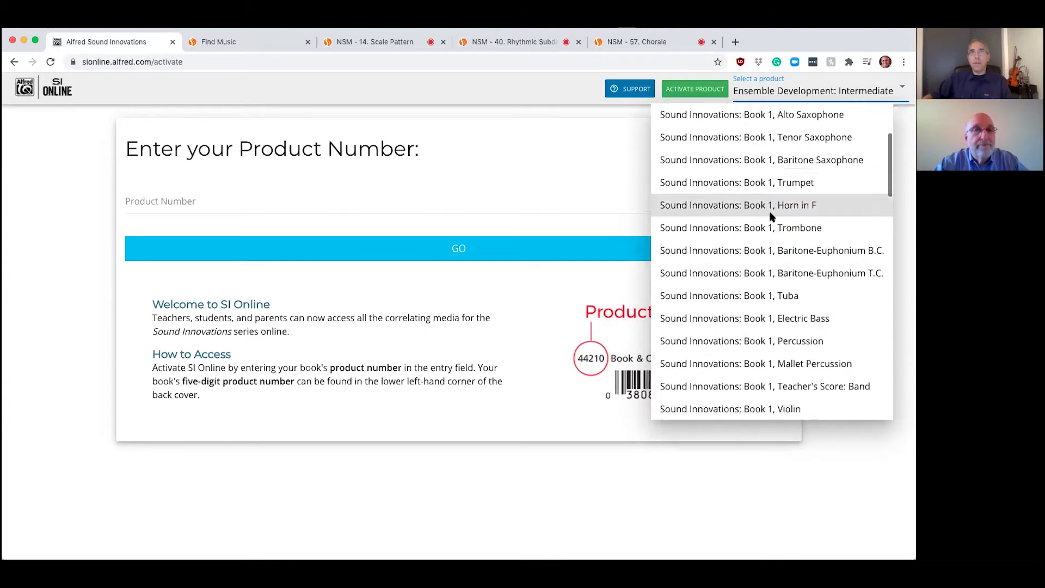
pyautogui.scroll(-20, 772, 215)
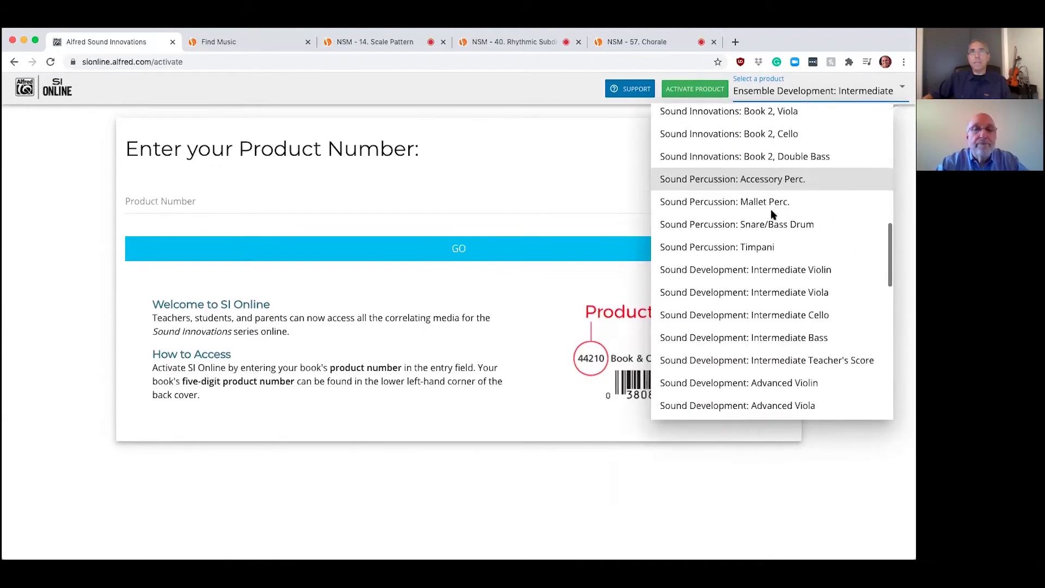
pyautogui.scroll(-10, 773, 214)
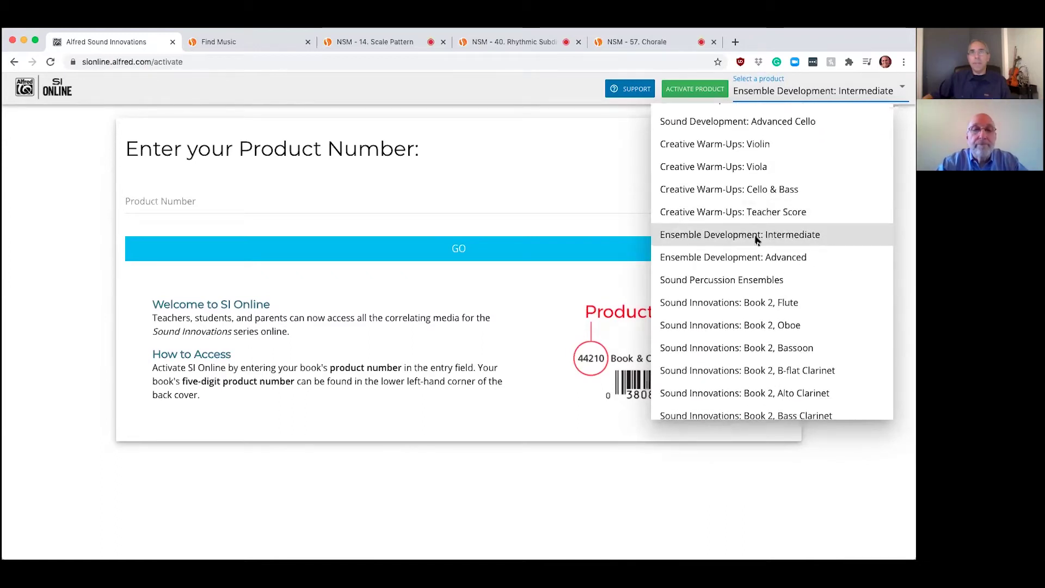
pyautogui.click(756, 240)
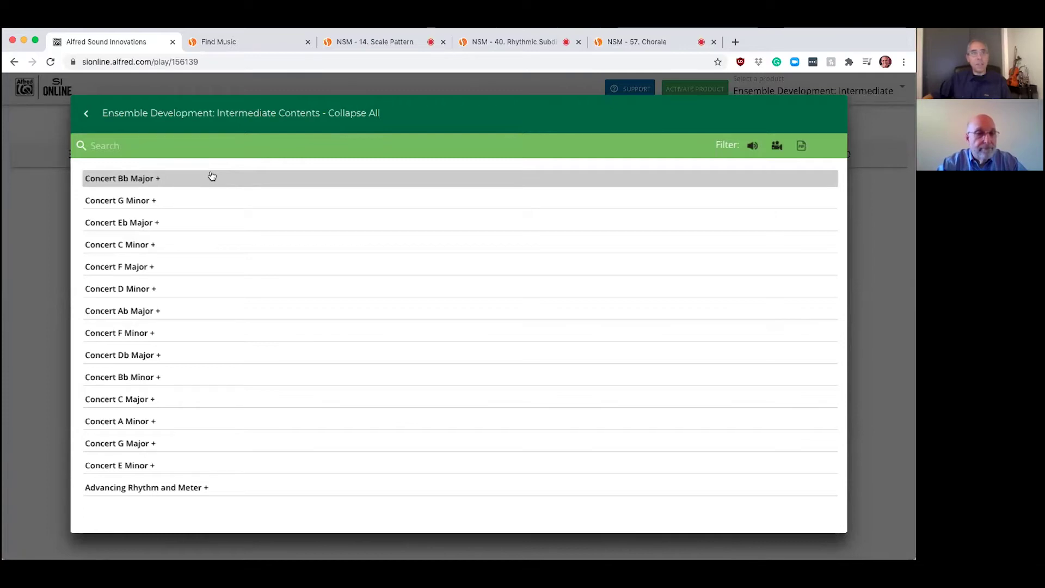
# Expand Concert Bb Major and scroll through its exercises, 18 Flexibility to 31 Expanding Intervals.
pyautogui.click(165, 184)
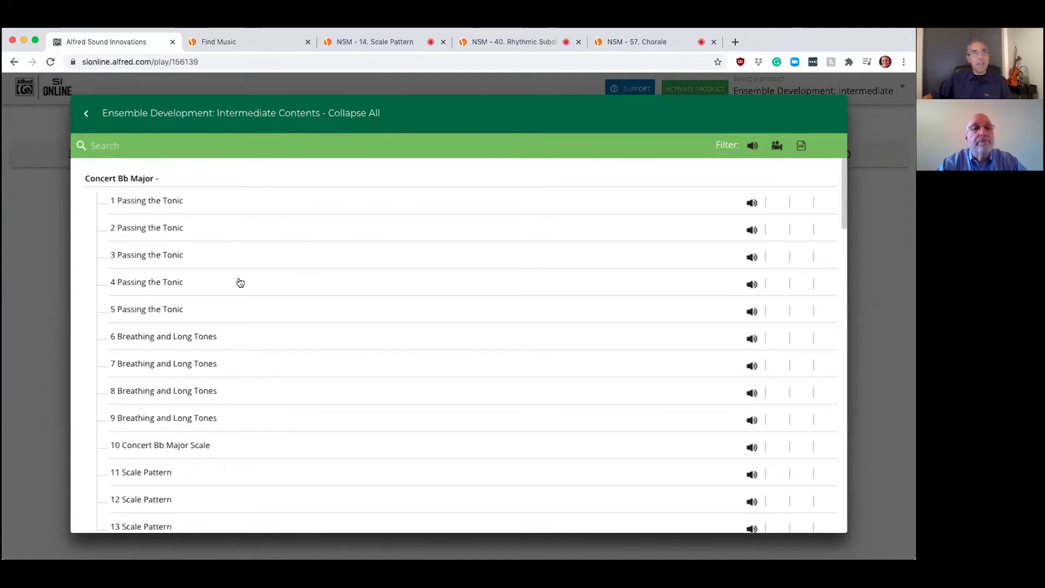
pyautogui.scroll(-3, 240, 282)
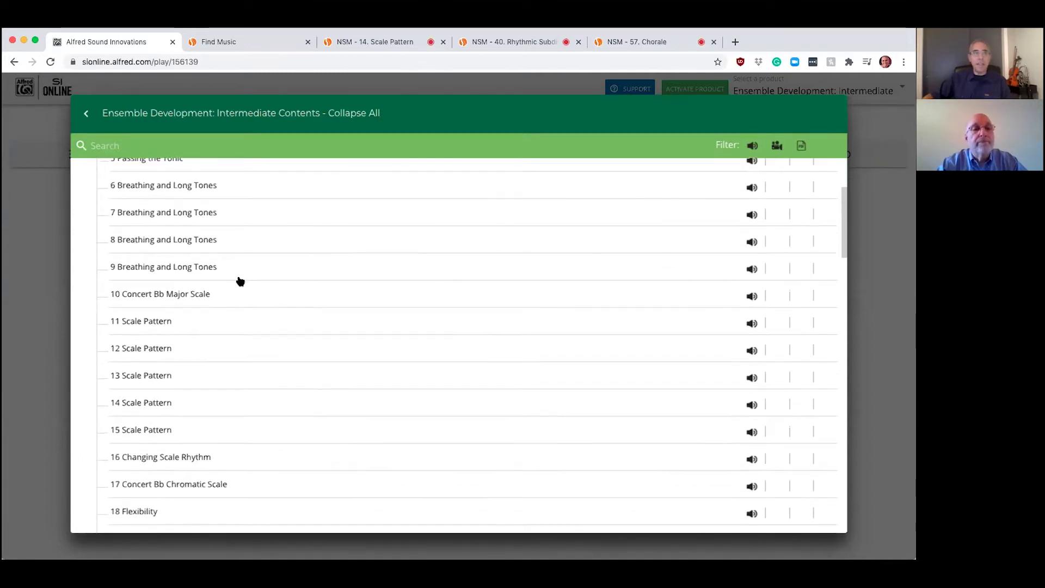
pyautogui.scroll(-2, 240, 282)
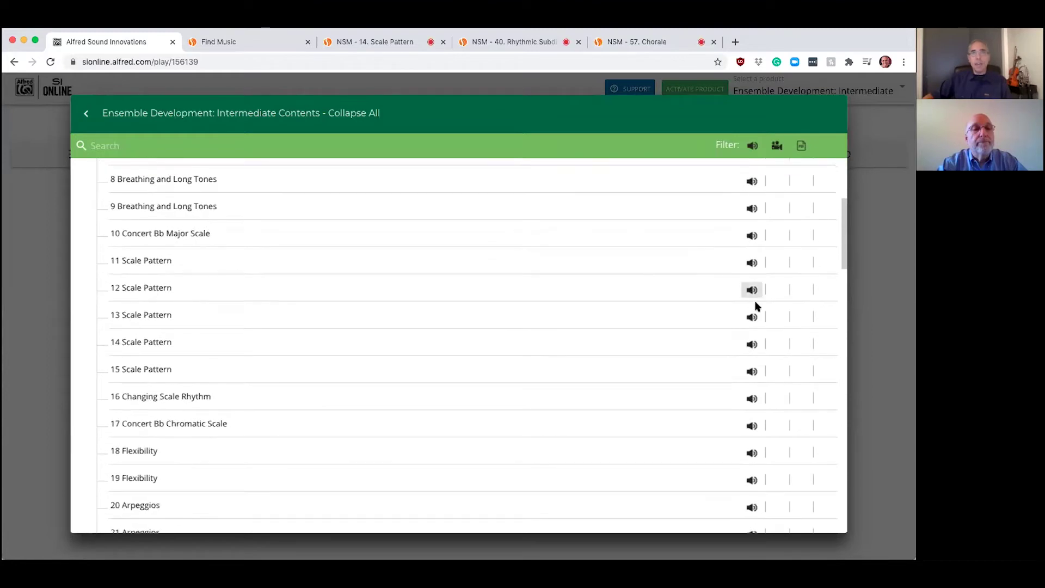
pyautogui.scroll(-2, 423, 374)
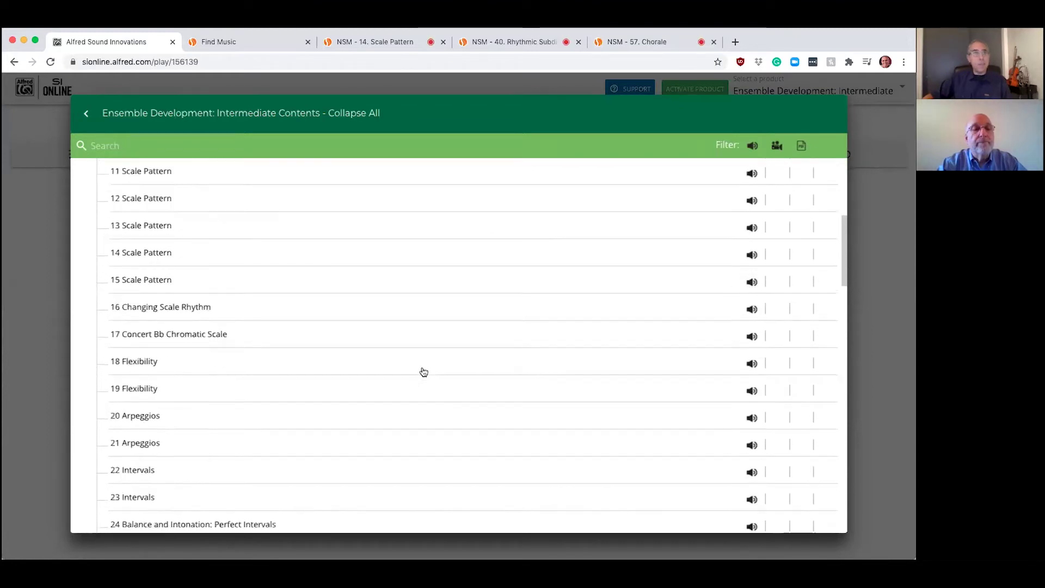
pyautogui.scroll(-2, 424, 373)
pyautogui.scroll(-2, 424, 370)
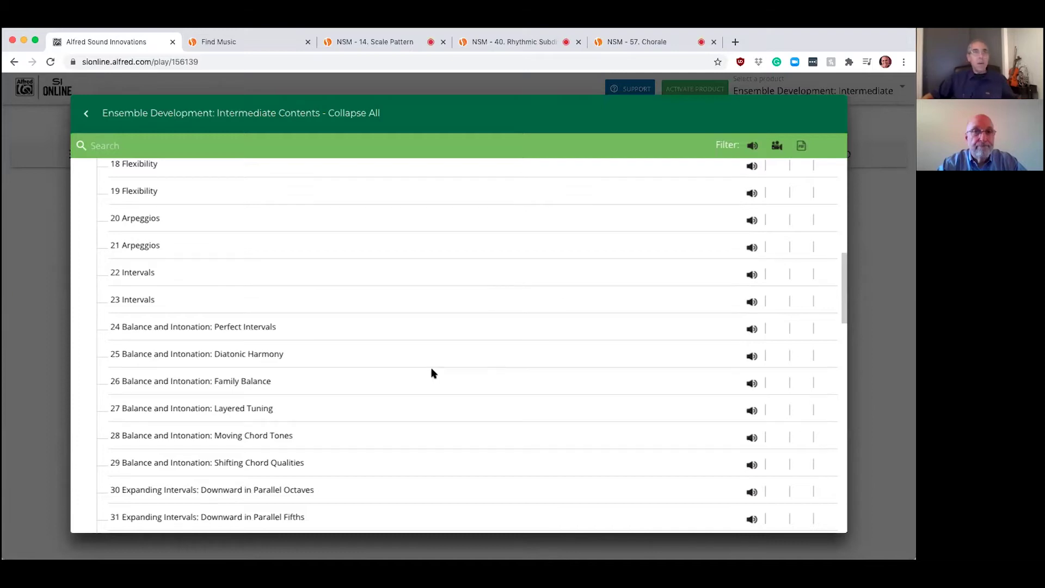
pyautogui.scroll(-4, 432, 373)
pyautogui.scroll(-5, 431, 374)
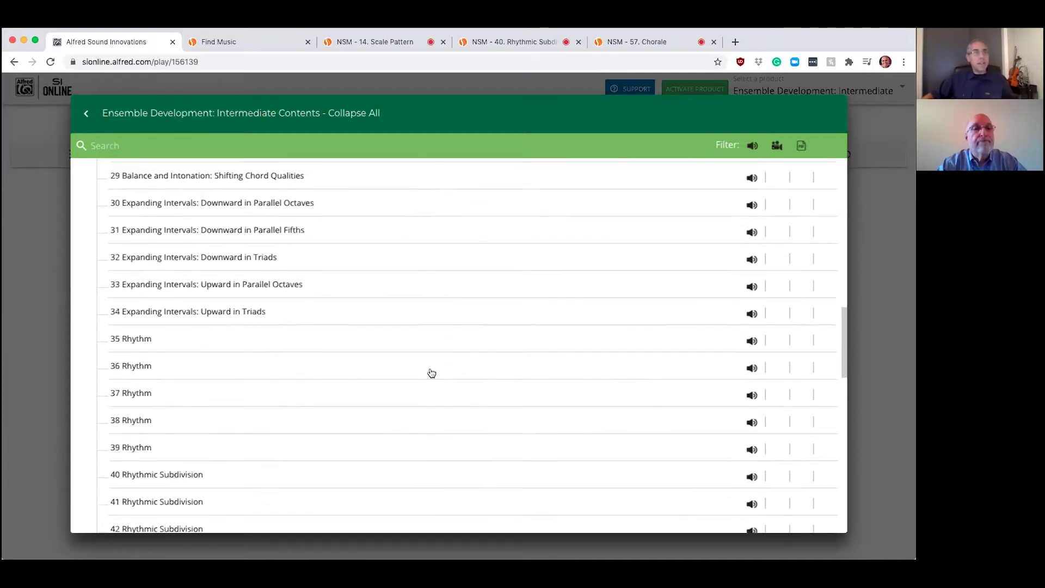
pyautogui.scroll(-4, 430, 373)
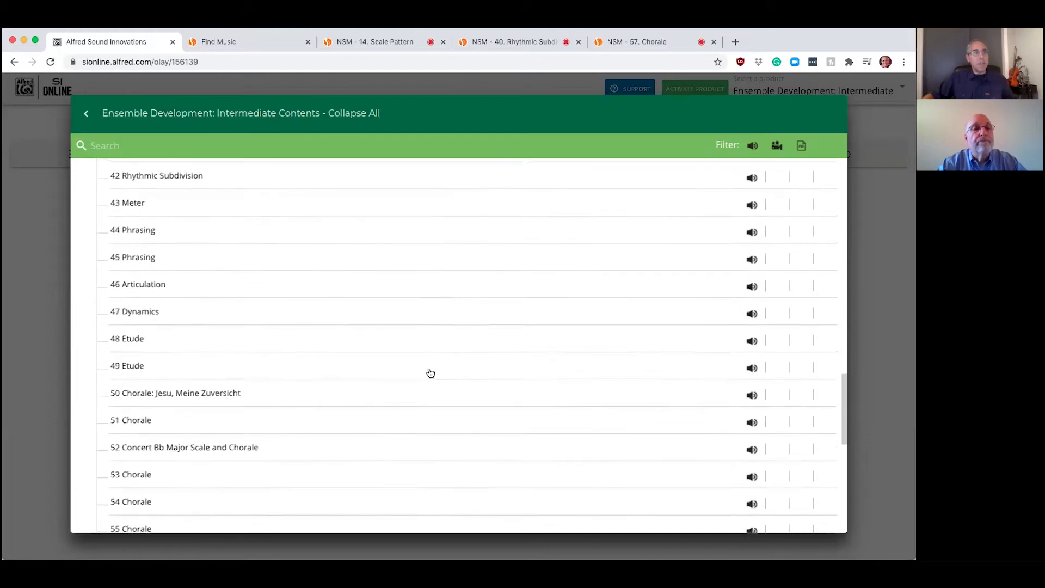
pyautogui.scroll(2, 430, 373)
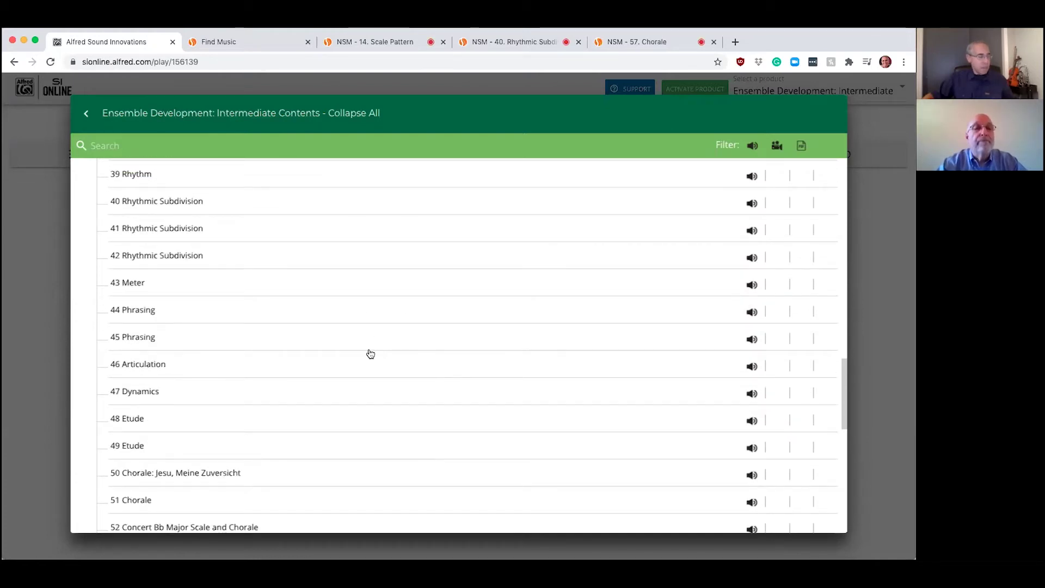
pyautogui.scroll(-3, 369, 353)
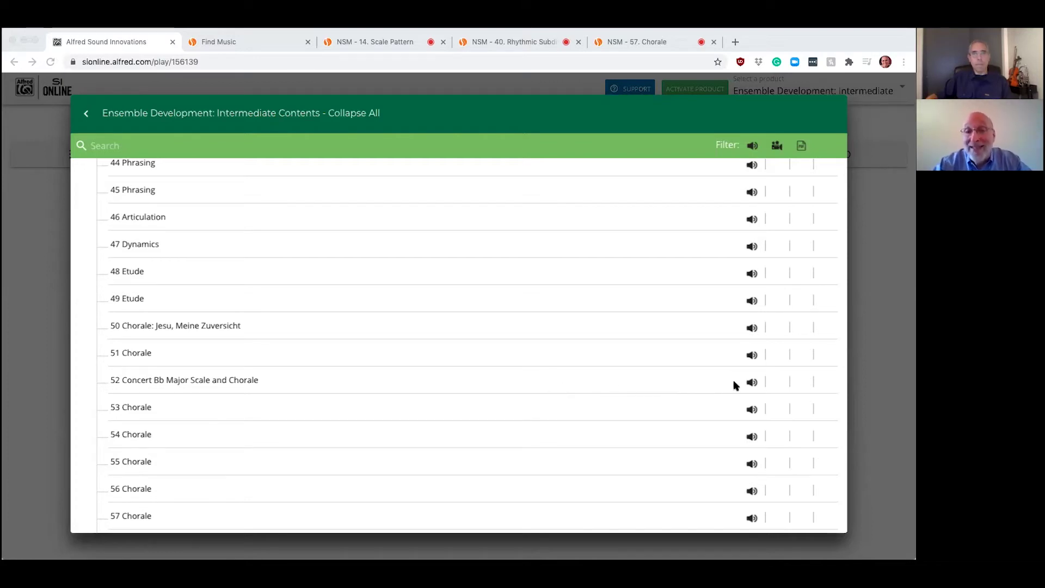
# Play the recording of exercise 52 Concert Bb Major Scale and Chorale, pausing it at 0:05.
pyautogui.click(749, 385)
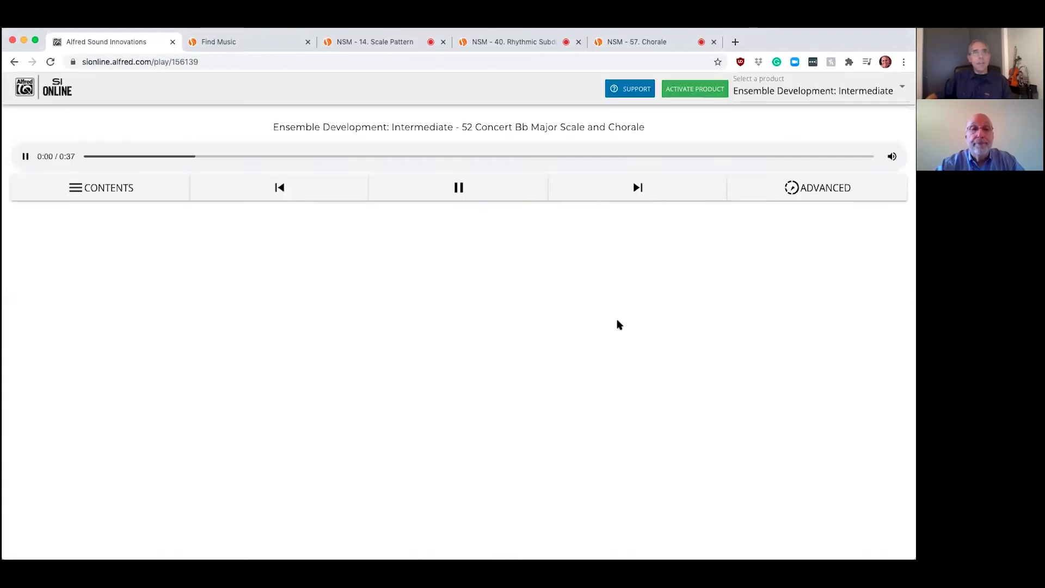
pyautogui.click(441, 194)
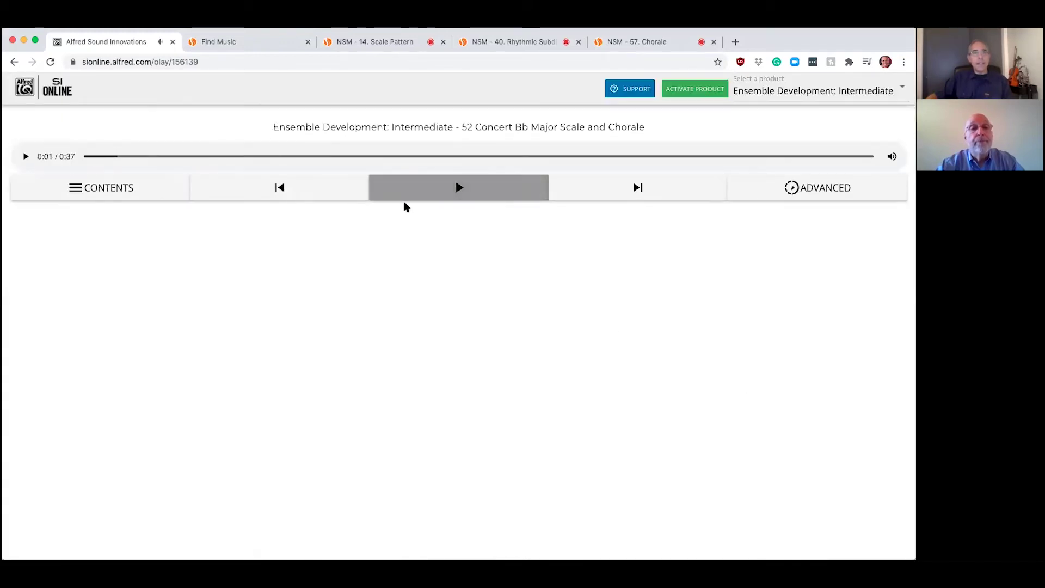
pyautogui.click(475, 189)
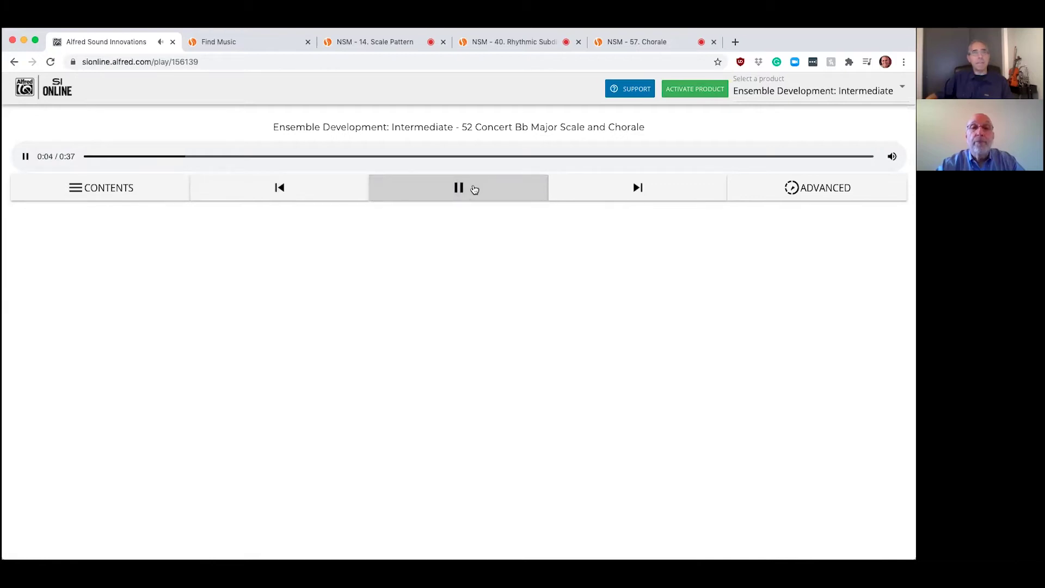
pyautogui.click(460, 187)
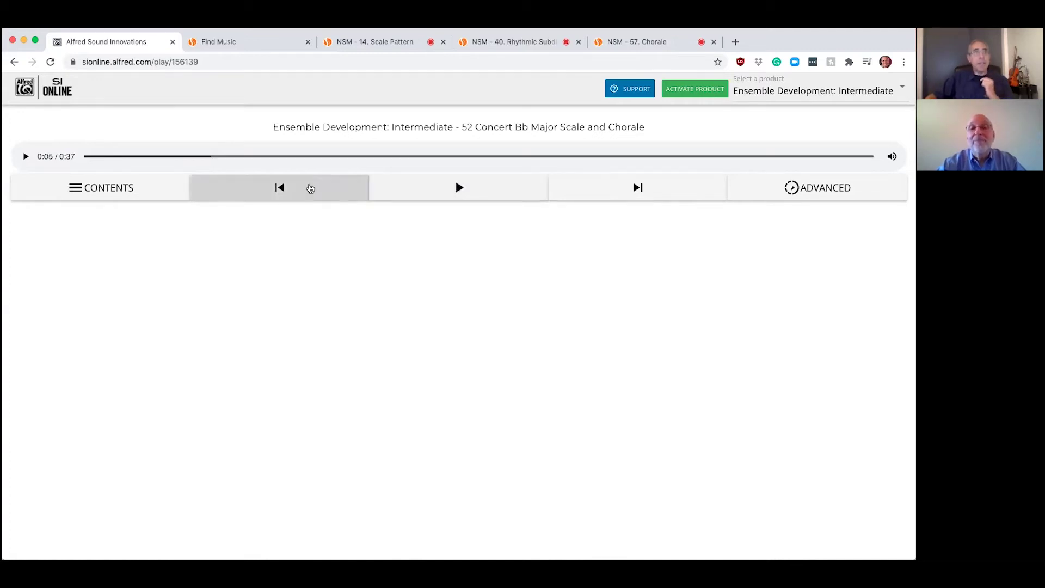
# Briefly load 51 Chorale, then return to exercise 52 and play it to 0:37.
pyautogui.click(308, 189)
pyautogui.click(449, 185)
pyautogui.click(587, 190)
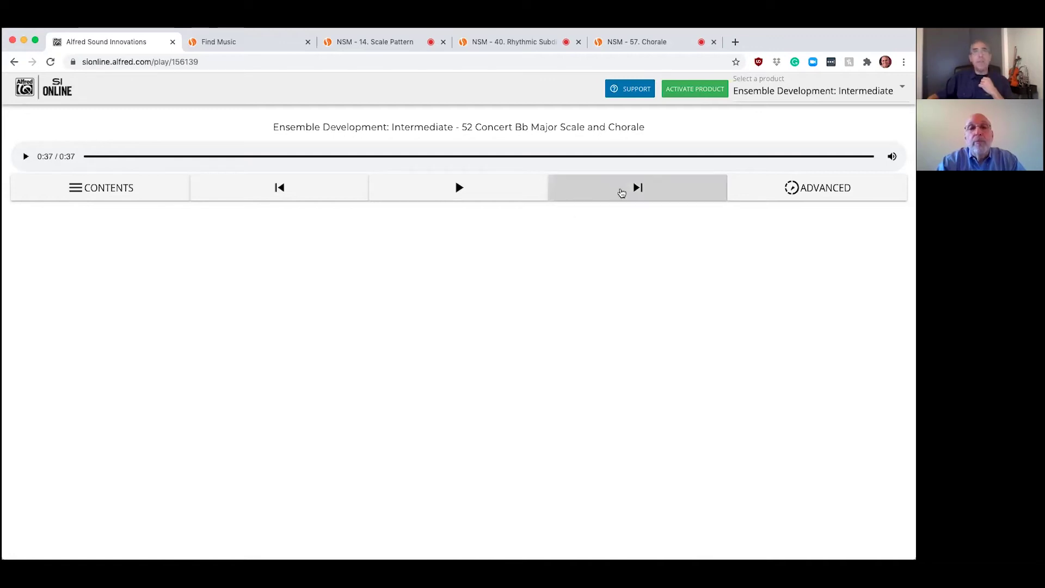
pyautogui.click(619, 190)
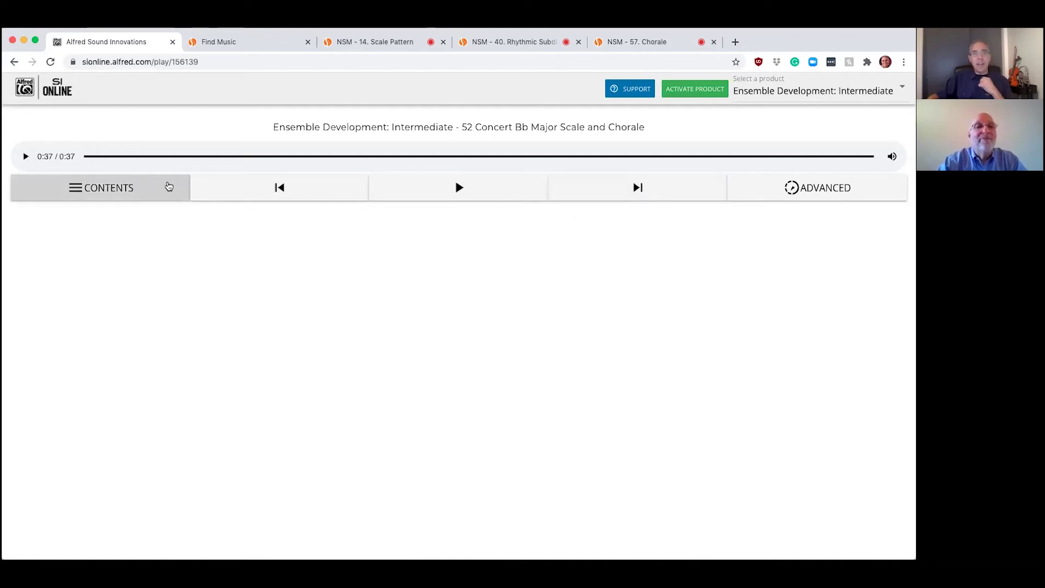
# Load 54 Chorale from the contents list and rewind its recording to 0:00.
pyautogui.click(169, 186)
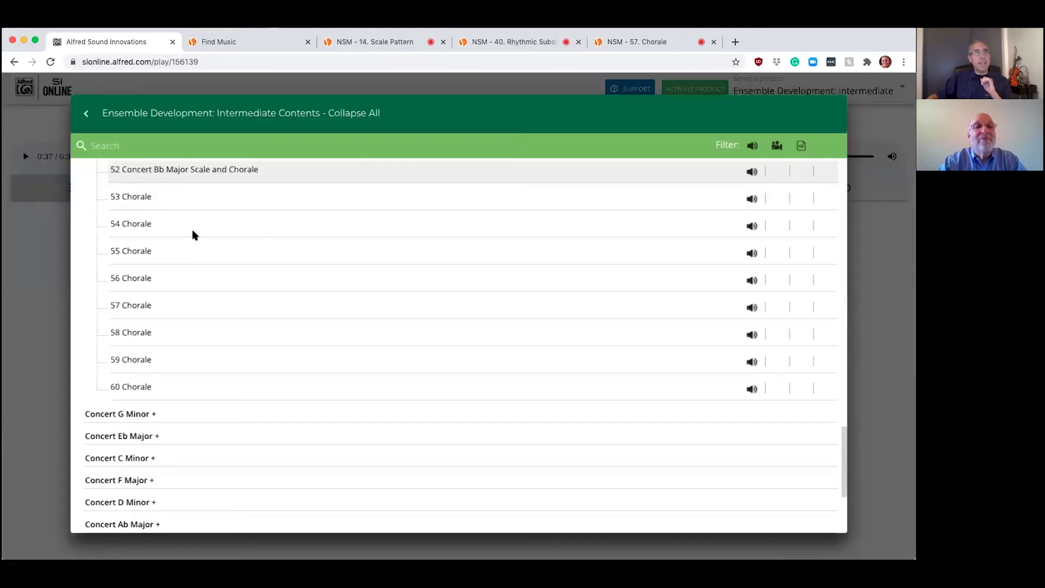
pyautogui.click(136, 230)
pyautogui.click(475, 192)
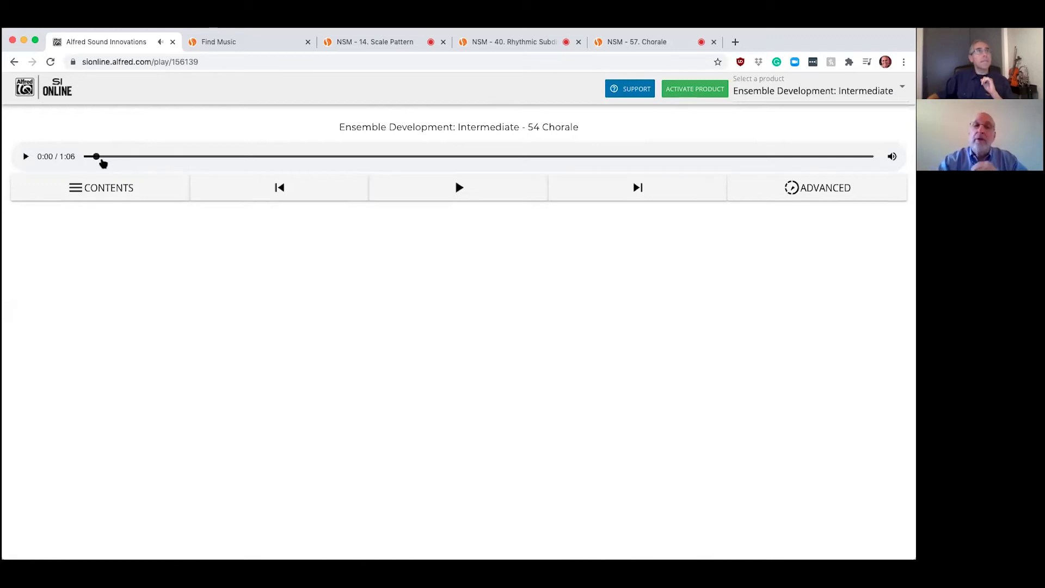
pyautogui.click(92, 158)
pyautogui.moveTo(92, 158); pyautogui.dragTo(89, 158)
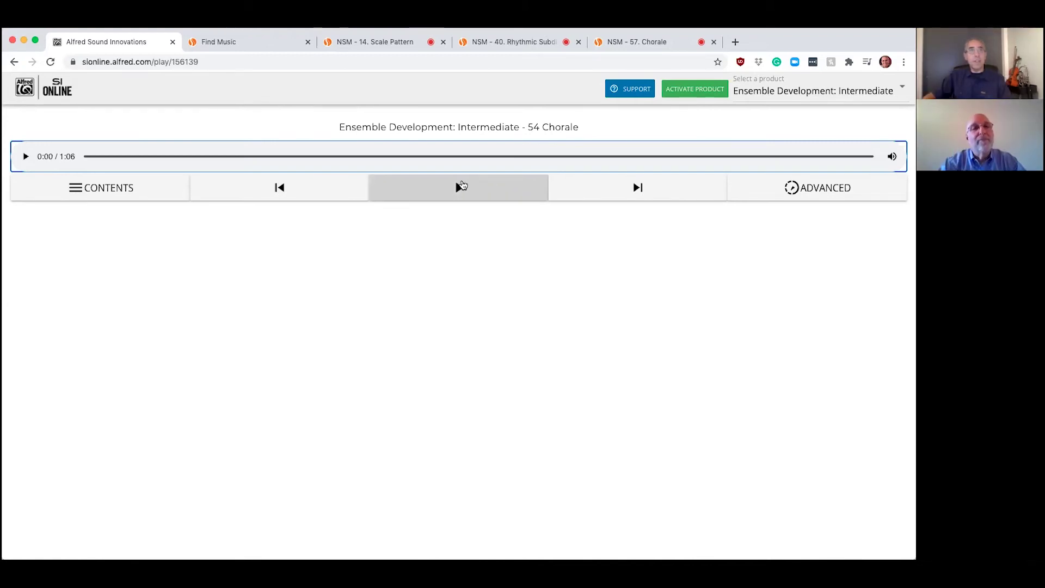
# Play 54 Chorale to 0:28, then switch to the SmartMusic Find Music search.
pyautogui.click(461, 186)
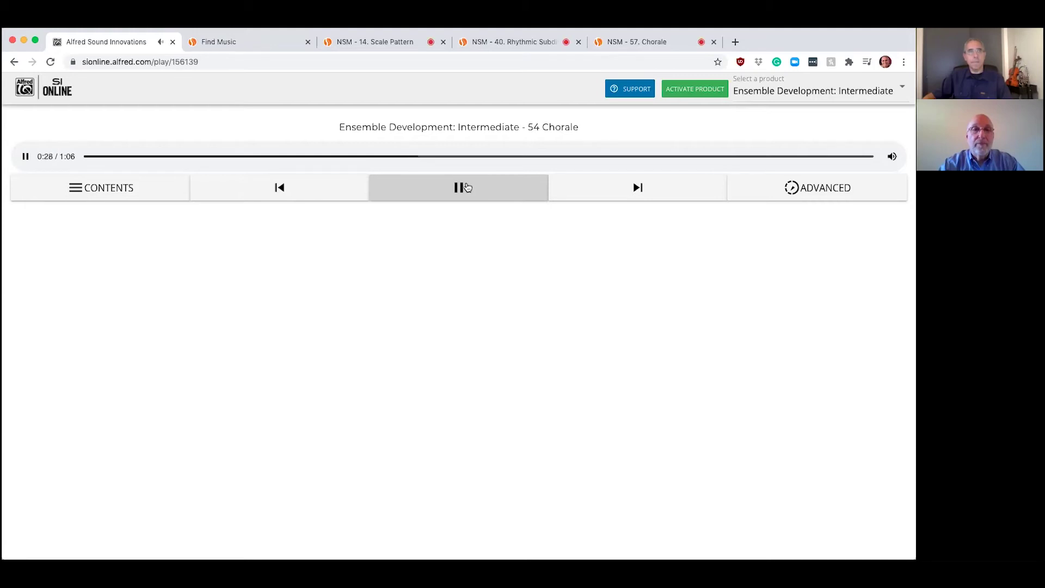
pyautogui.click(466, 187)
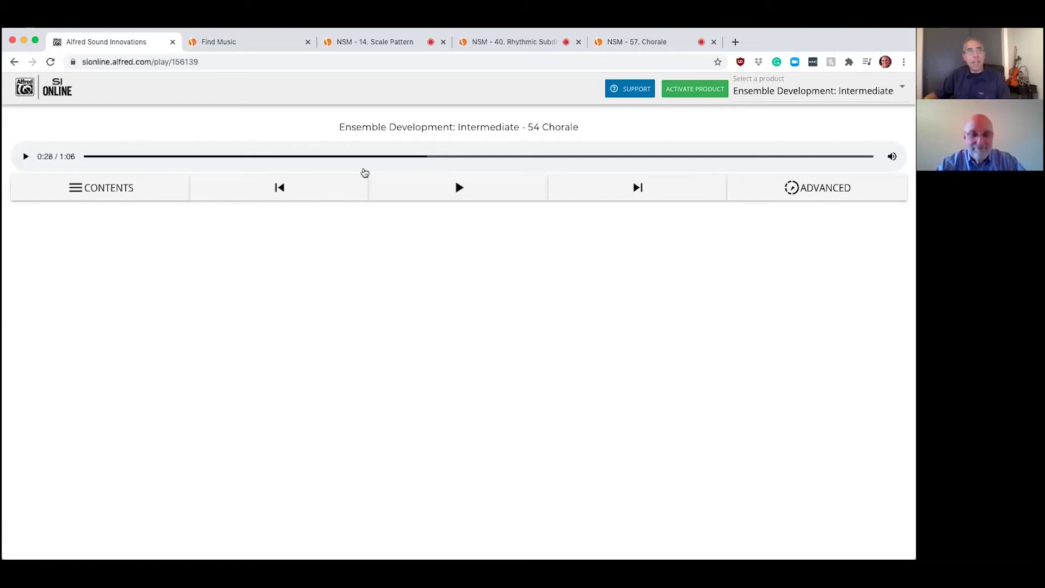
pyautogui.click(238, 42)
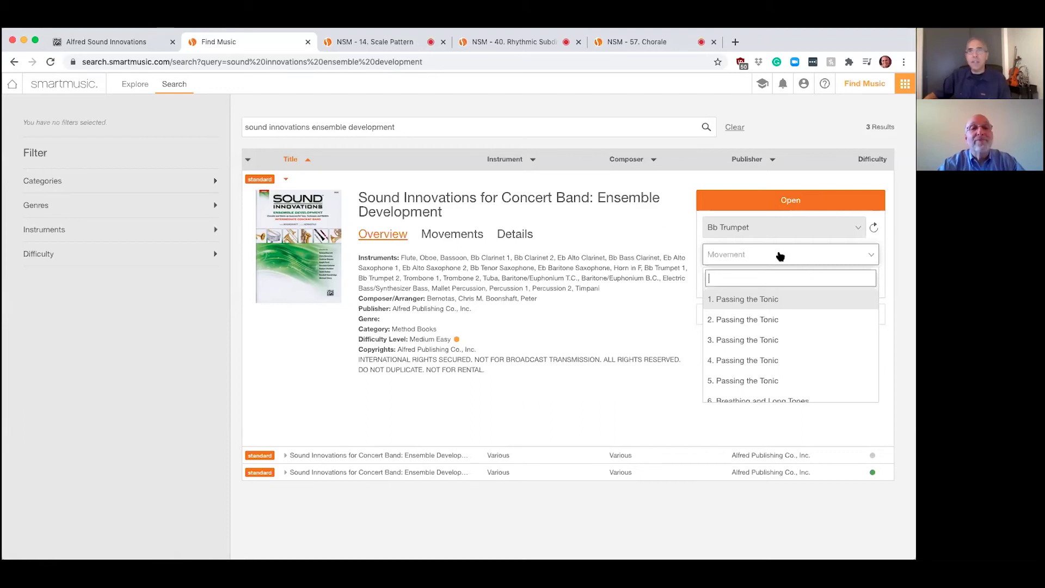
# Scroll the Movement list, then bring up 14. Scale Pattern for Bb Trumpet 1.
pyautogui.scroll(-5, 762, 343)
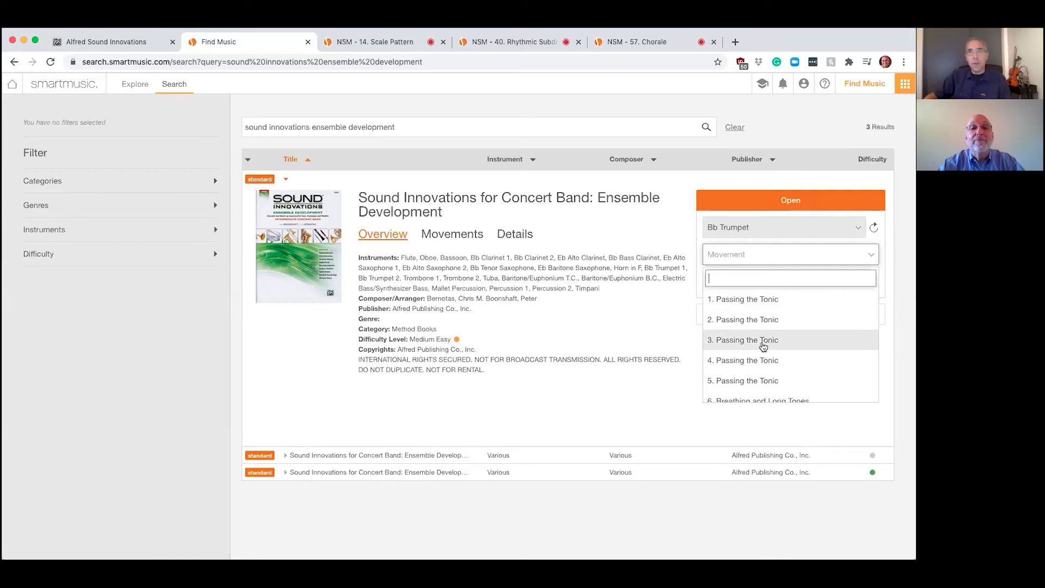
pyautogui.scroll(-4, 761, 347)
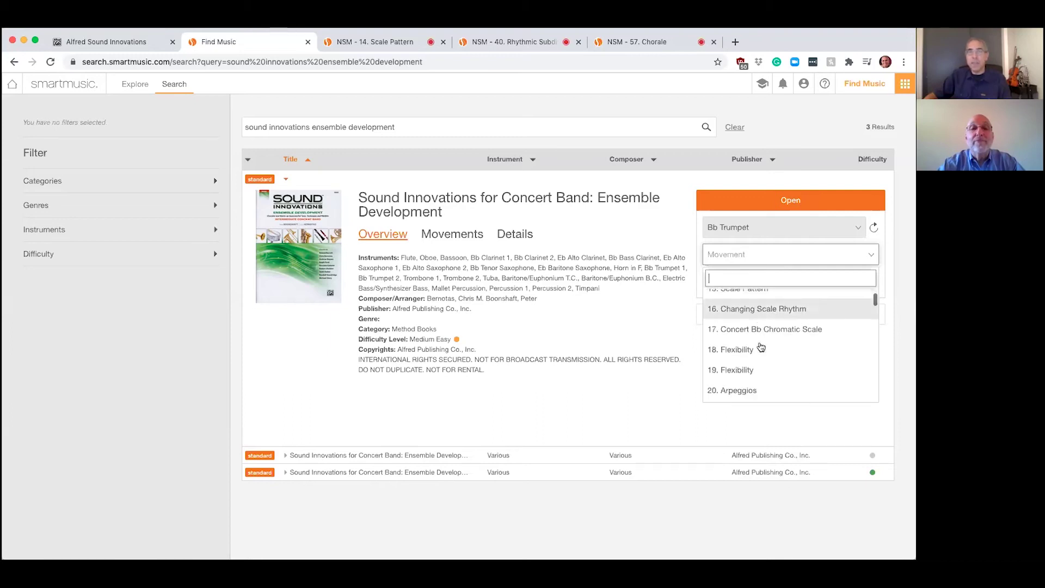
pyautogui.click(380, 49)
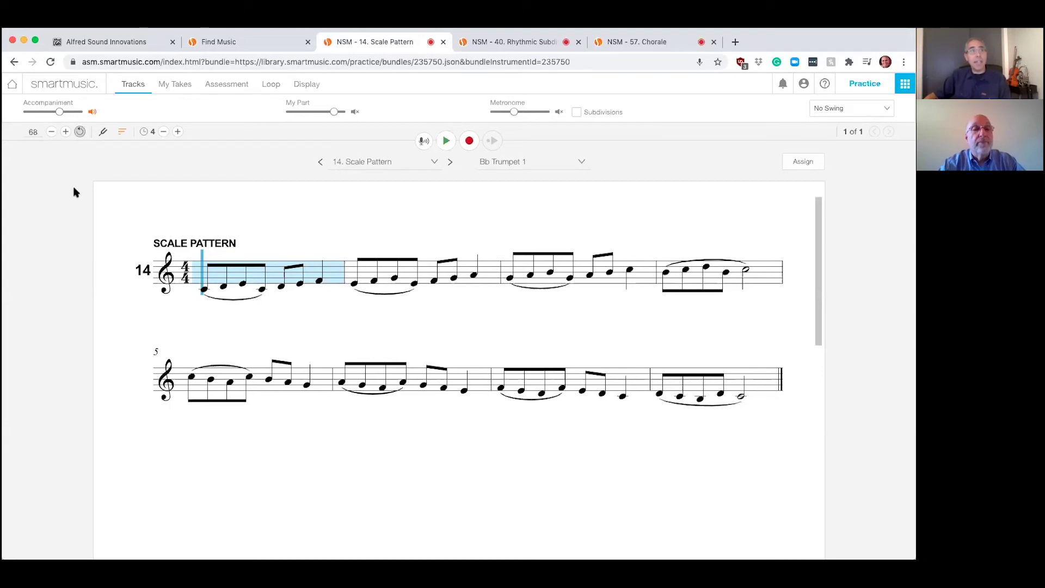
pyautogui.click(65, 131)
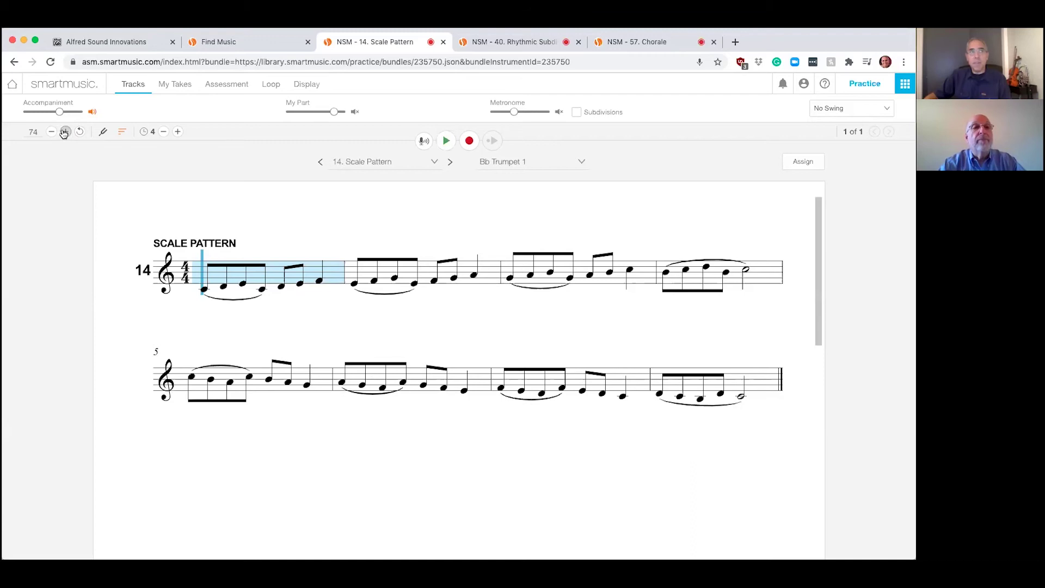
pyautogui.click(51, 131)
pyautogui.click(51, 132)
pyautogui.click(79, 132)
pyautogui.click(100, 133)
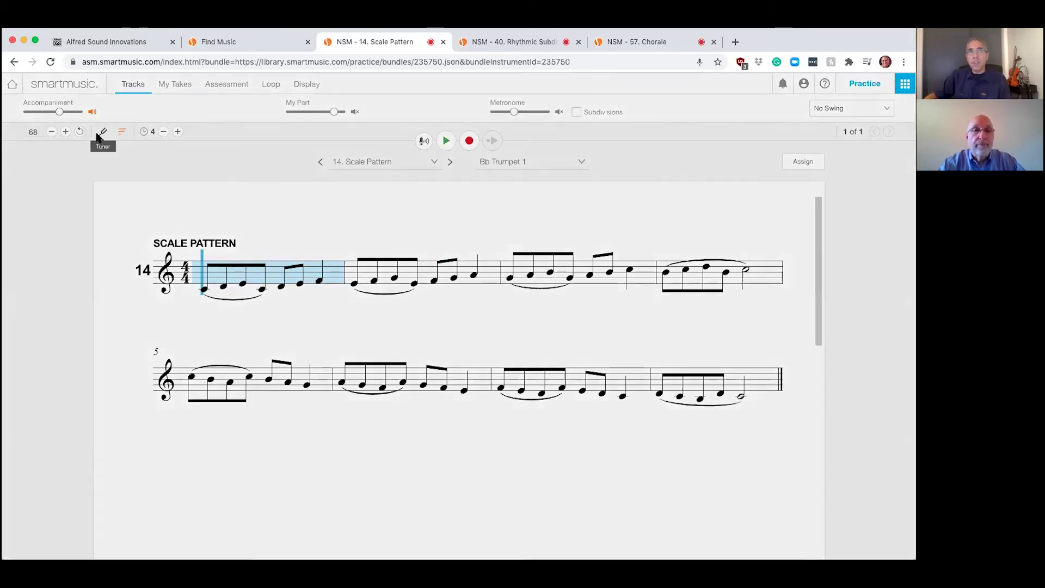
pyautogui.click(490, 422)
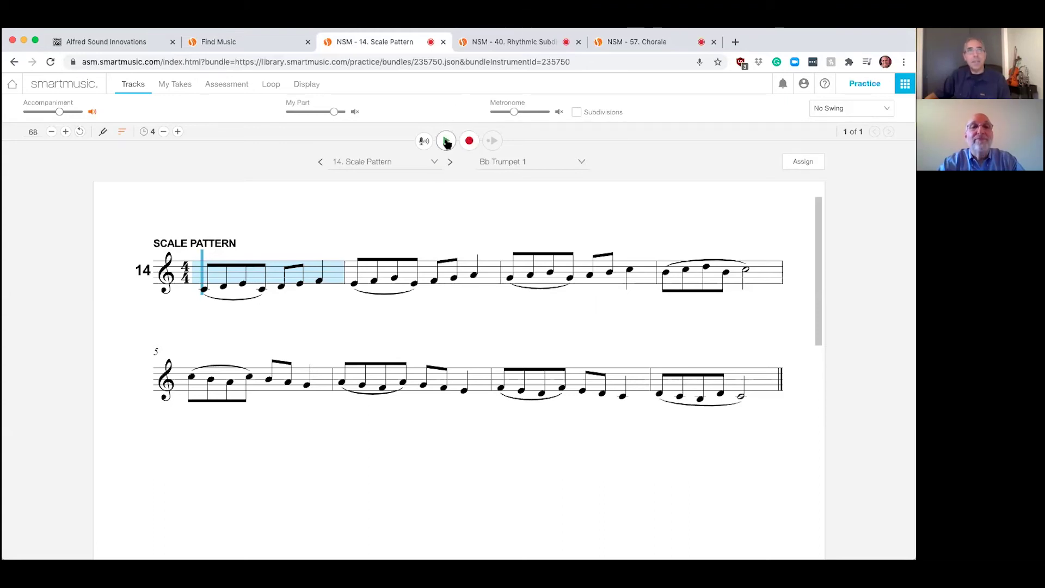
# Turn on the metronome and play Scale Pattern with My Part muted.
pyautogui.click(558, 112)
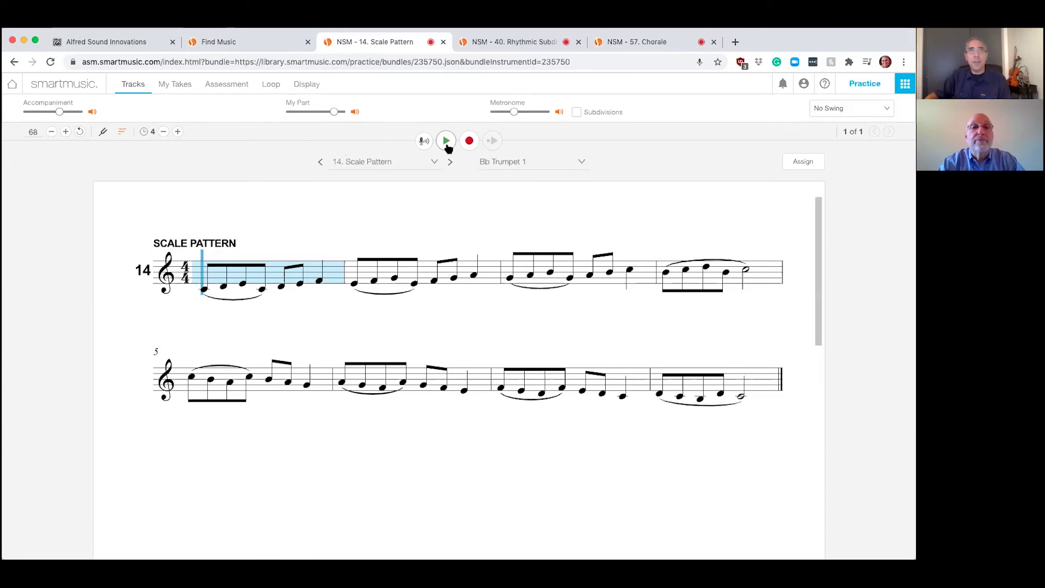
pyautogui.click(446, 141)
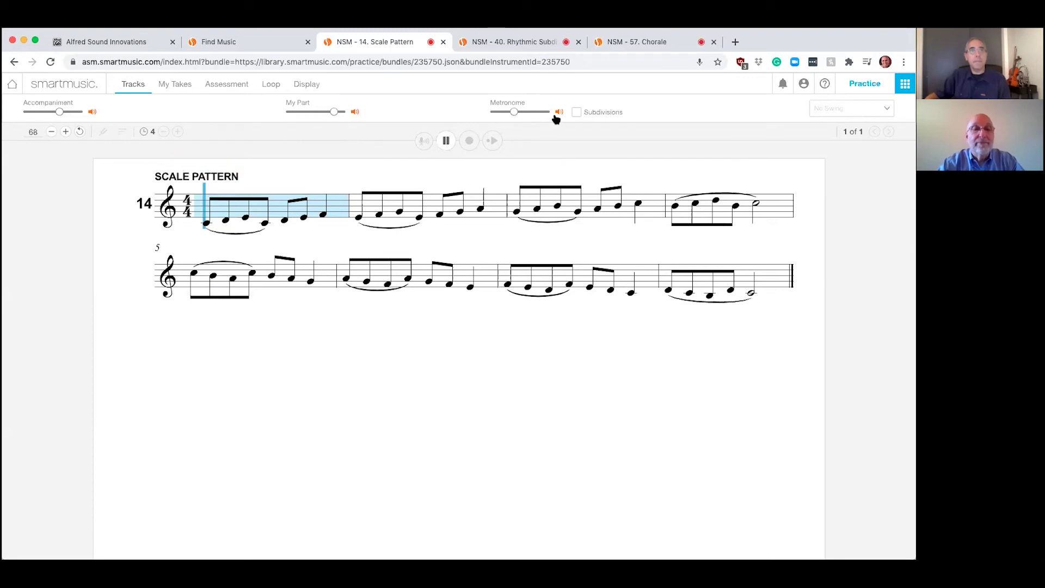
pyautogui.click(356, 113)
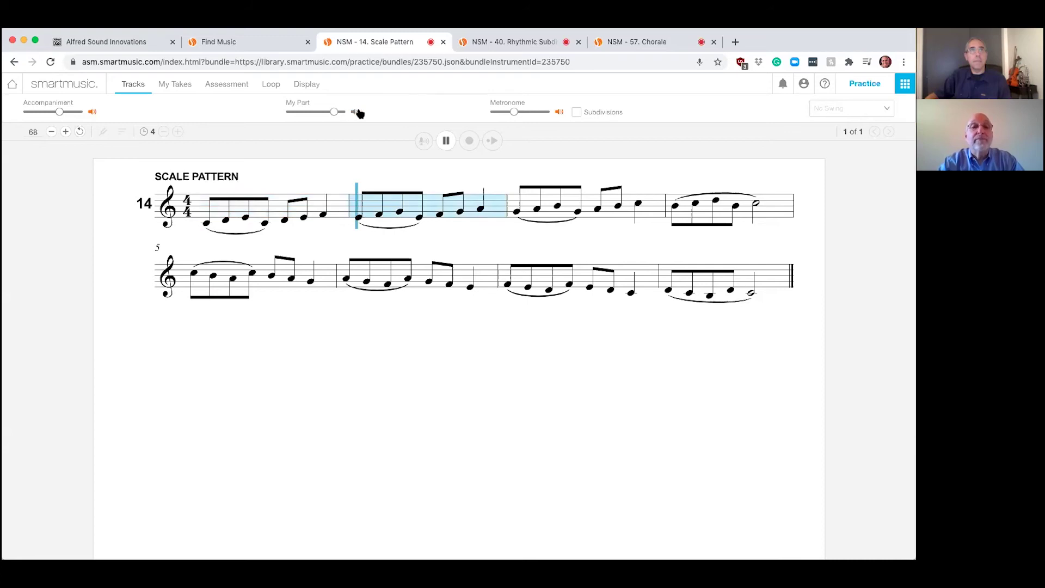
# During playback, raise accompaniment volume, toggle metronome and subdivisions, and nudge tempo up one.
pyautogui.click(559, 112)
pyautogui.moveTo(60, 112); pyautogui.dragTo(64, 114)
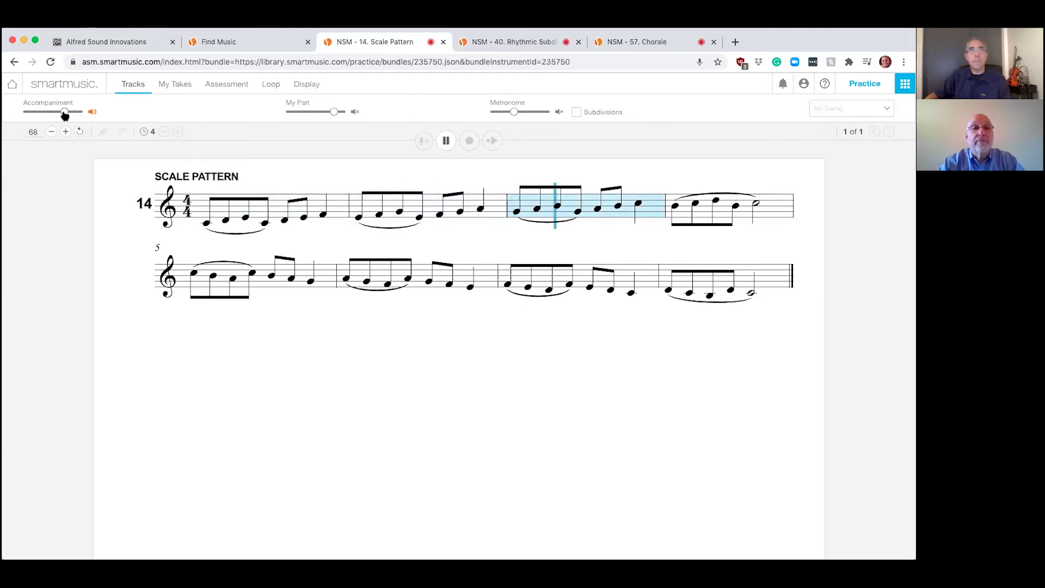
pyautogui.click(557, 114)
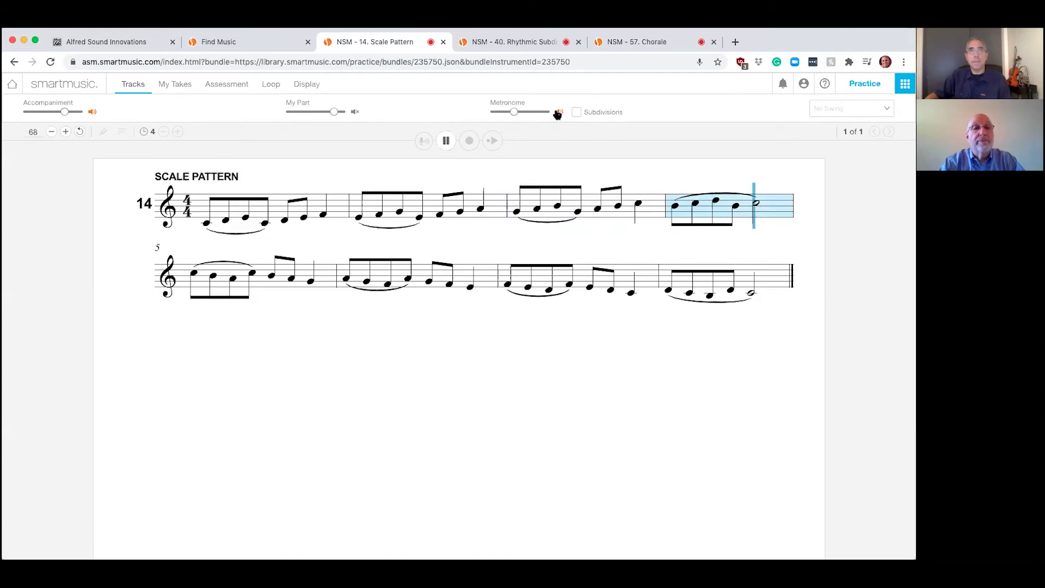
pyautogui.click(576, 112)
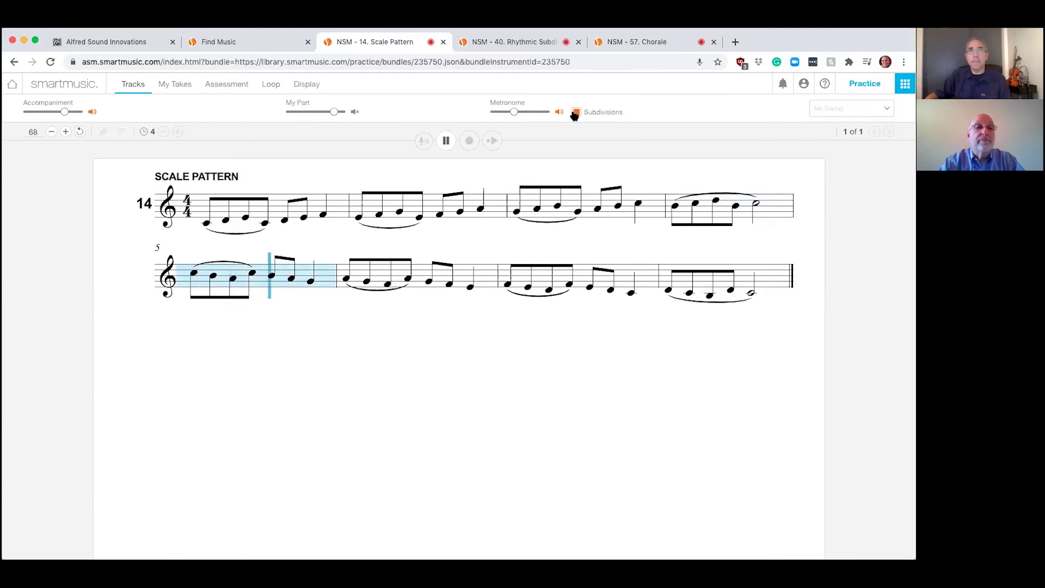
pyautogui.click(576, 113)
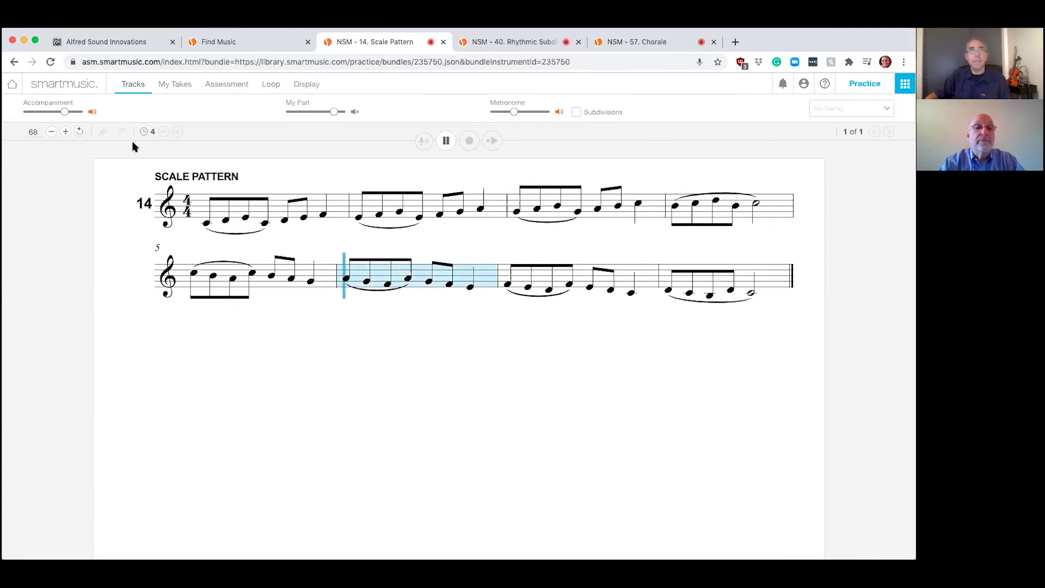
pyautogui.click(65, 132)
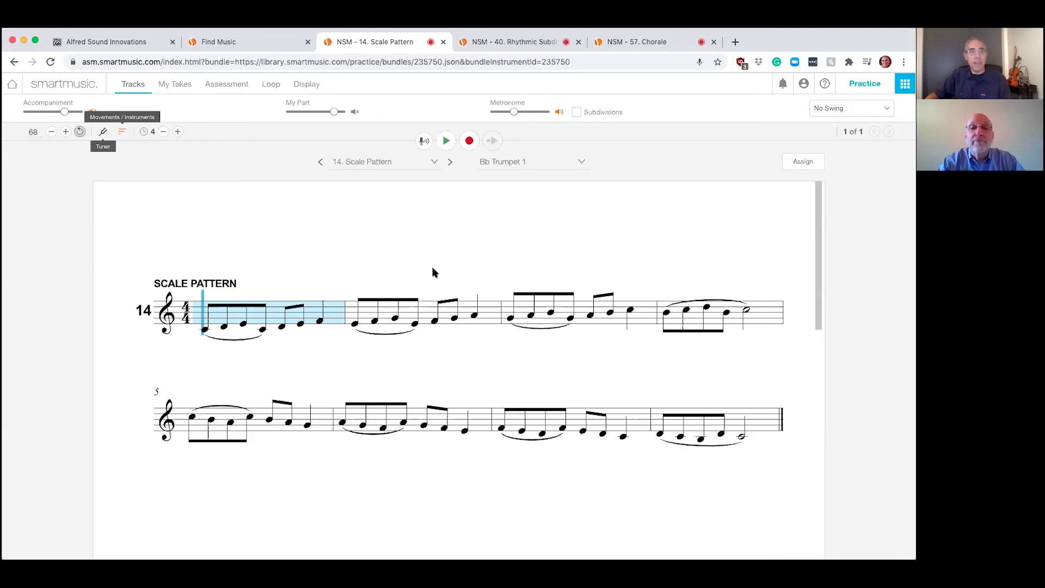
# Switch to exercise 40. Rhythmic Subdivision for Bb Trumpet 1.
pyautogui.click(505, 44)
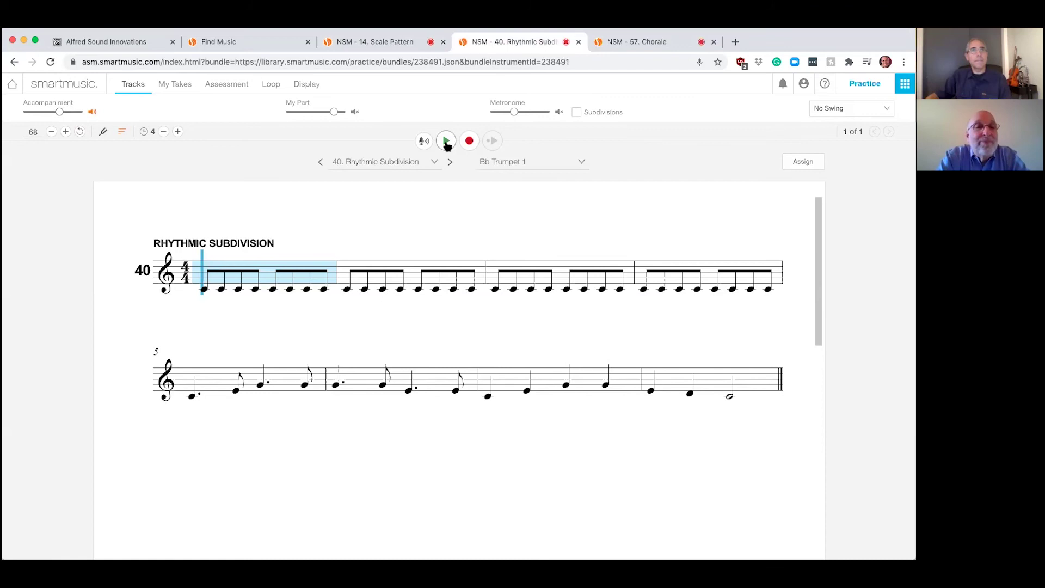
# Play 40. Rhythmic Subdivision from the count-in through its final measure.
pyautogui.click(447, 142)
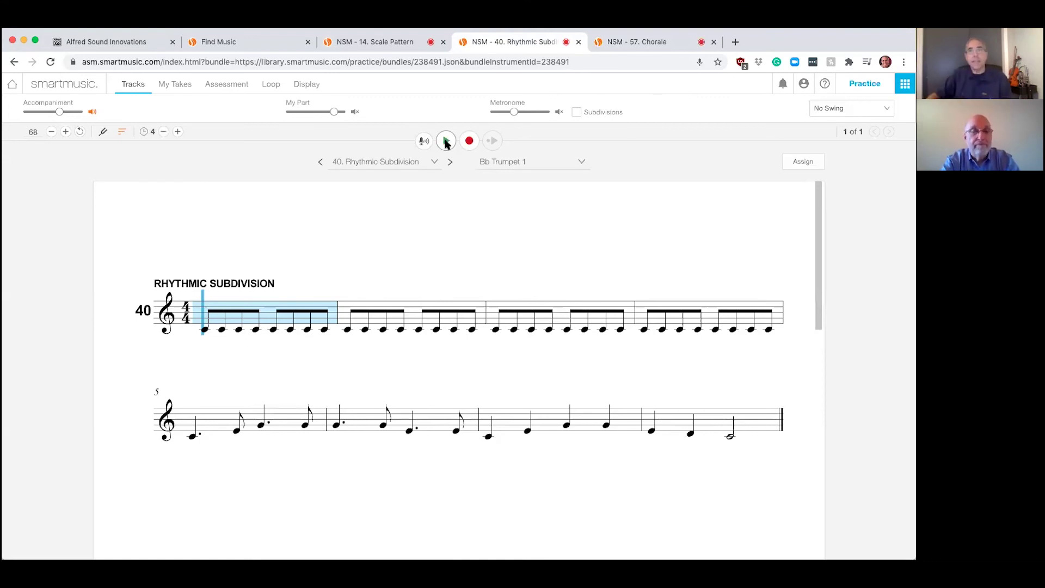
pyautogui.click(632, 47)
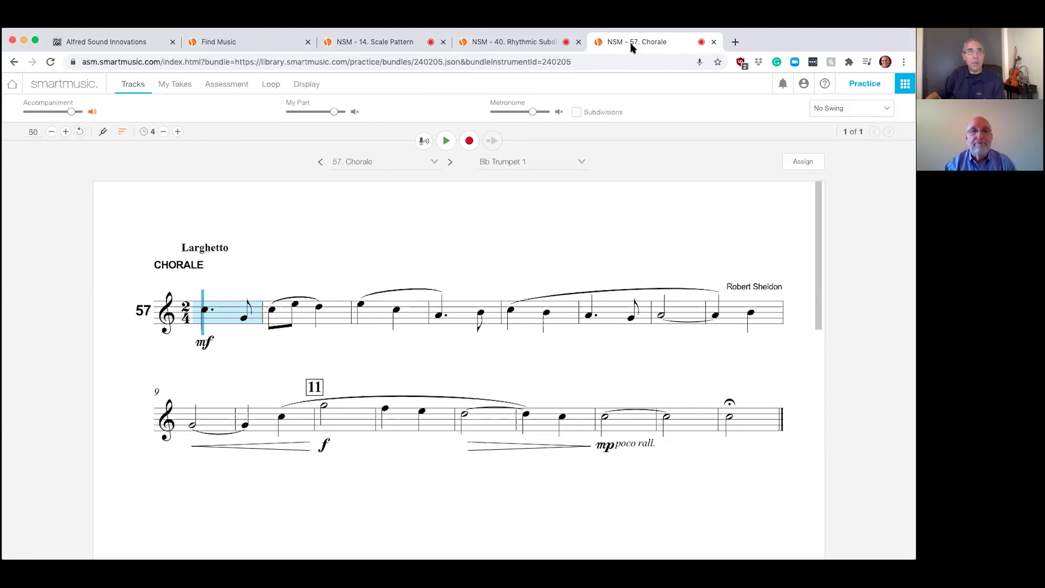
# Play Exercise 57 Chorale with count-in and accompaniment at tempo 50.
pyautogui.click(445, 143)
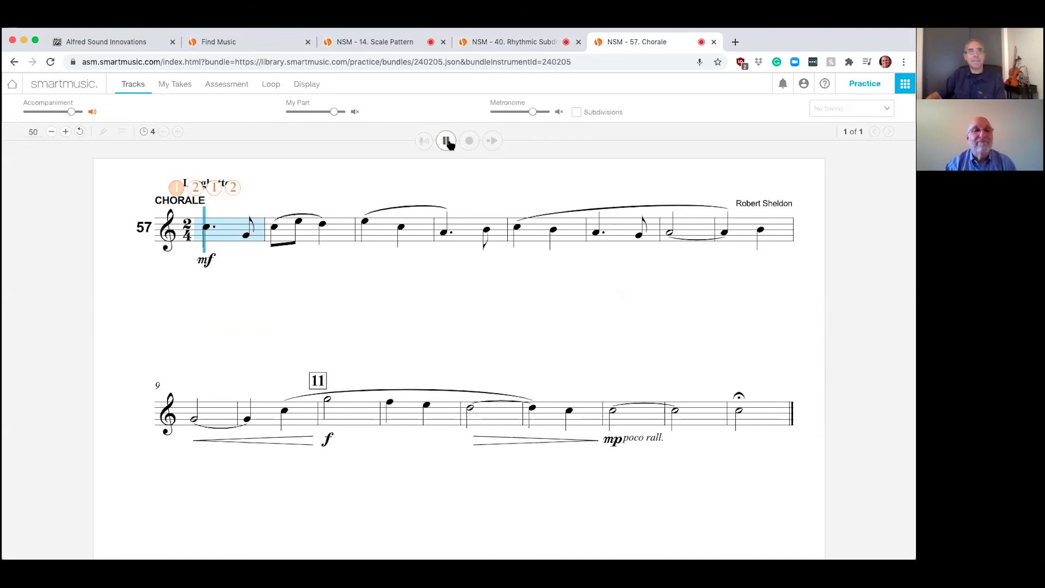